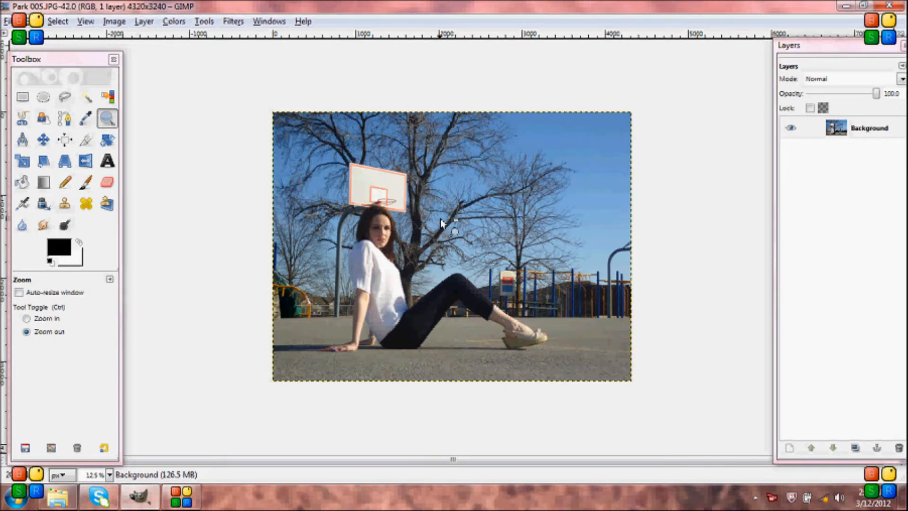
Magnify the park photo to about 50% around the woman's torso and lower left
{"action": "left_click", "coordinate": [27, 319]}
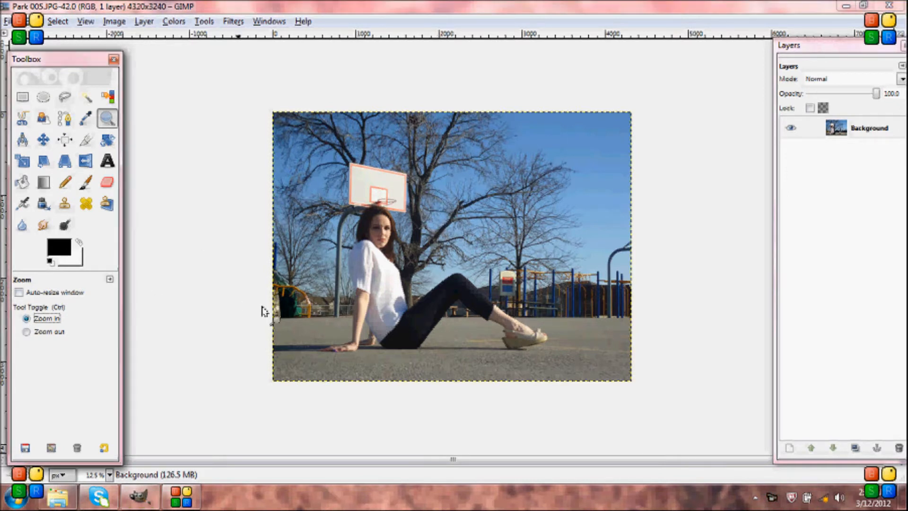
{"action": "left_click", "coordinate": [312, 326]}
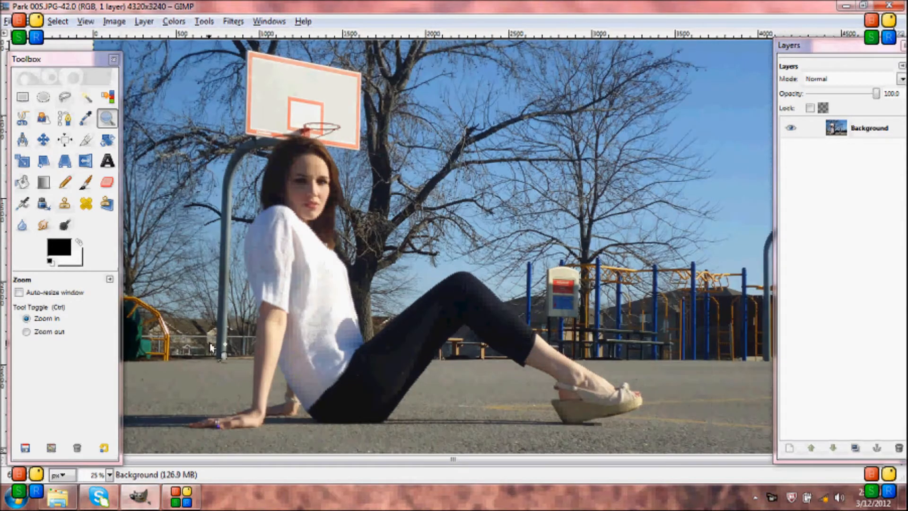
{"action": "left_click", "coordinate": [310, 327]}
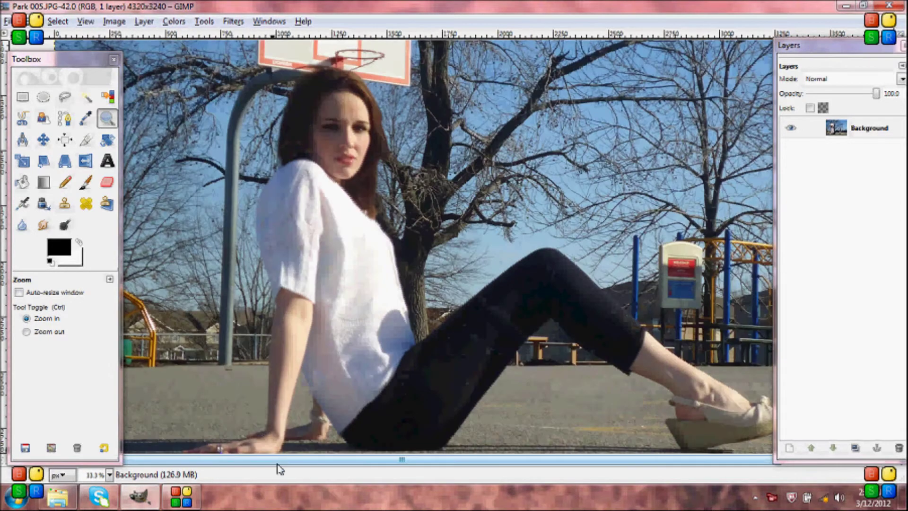
{"action": "left_click", "coordinate": [245, 415]}
{"action": "left_click_drag", "start_coordinate": [258, 461], "coordinate": [229, 460]}
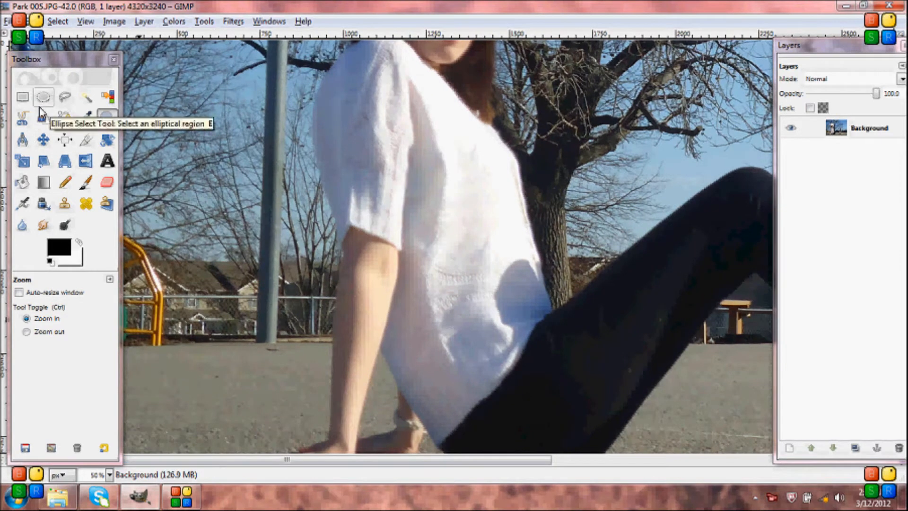
Trace a freehand outline from the pole base along the ground line to the photo's left edge and commit it
{"action": "left_click", "coordinate": [65, 97]}
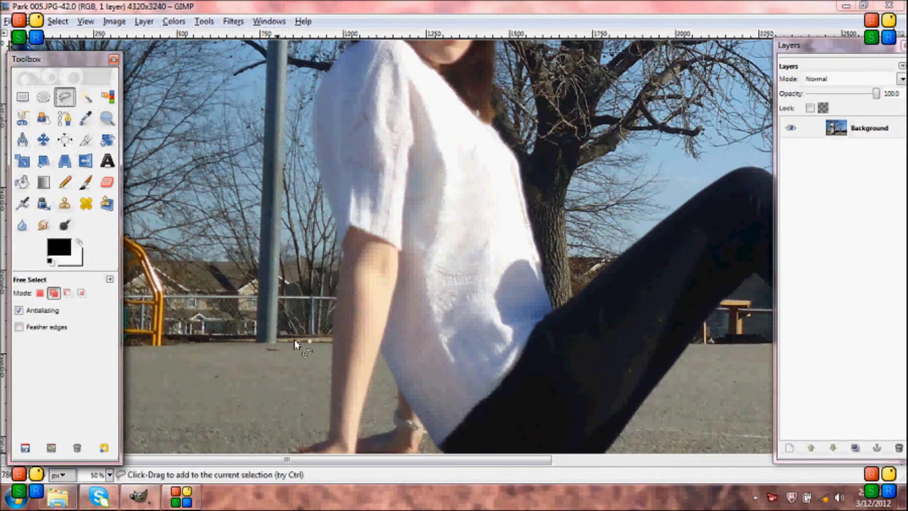
{"action": "left_click", "coordinate": [334, 344]}
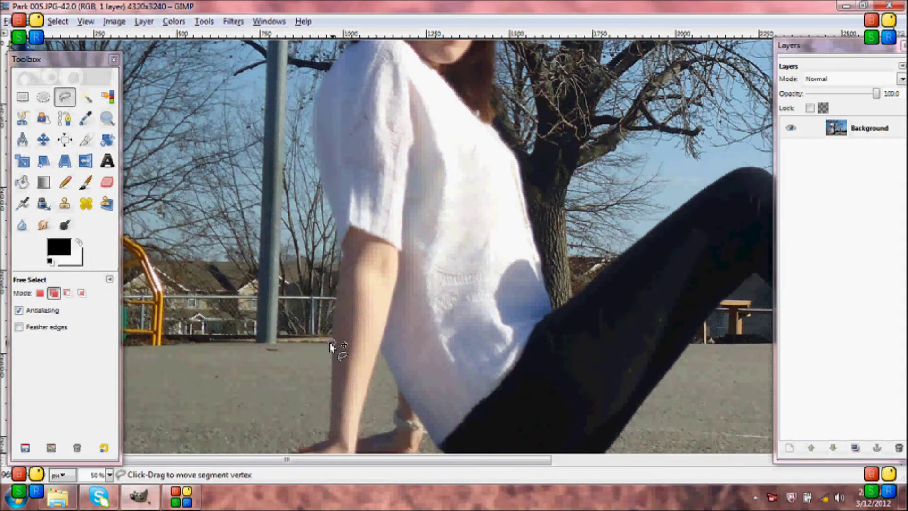
{"action": "left_click", "coordinate": [268, 346]}
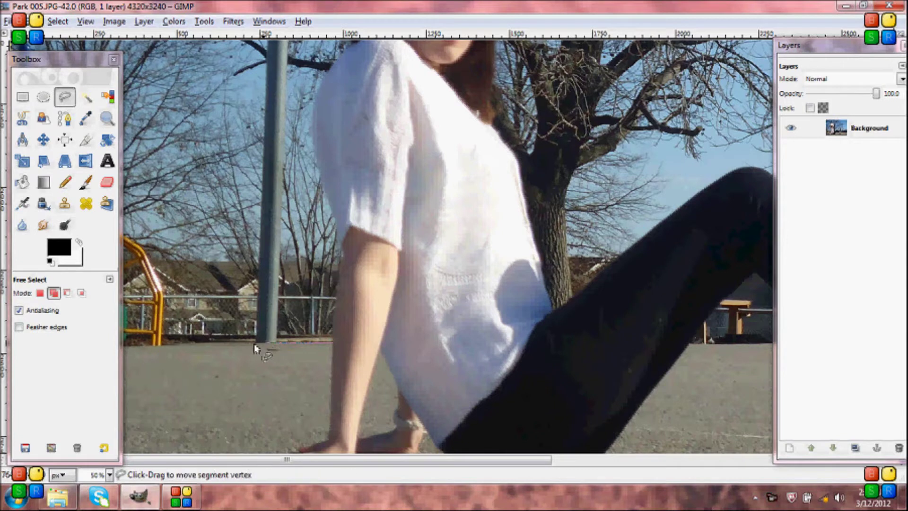
{"action": "left_click", "coordinate": [207, 343]}
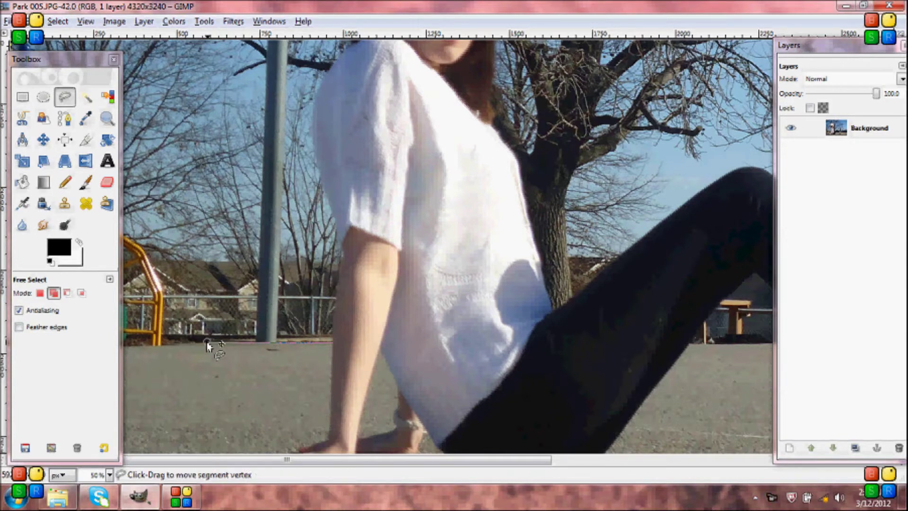
{"action": "left_click", "coordinate": [169, 348]}
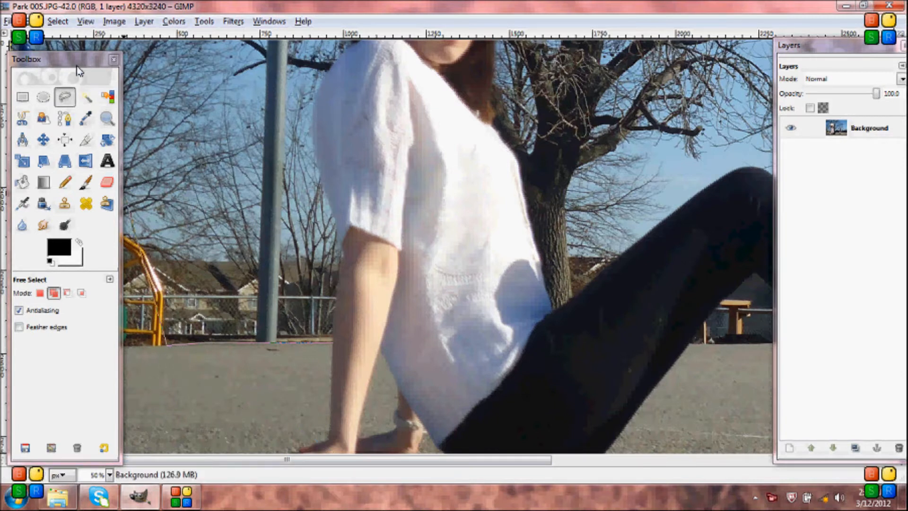
{"action": "left_click_drag", "start_coordinate": [77, 66], "coordinate": [493, 123]}
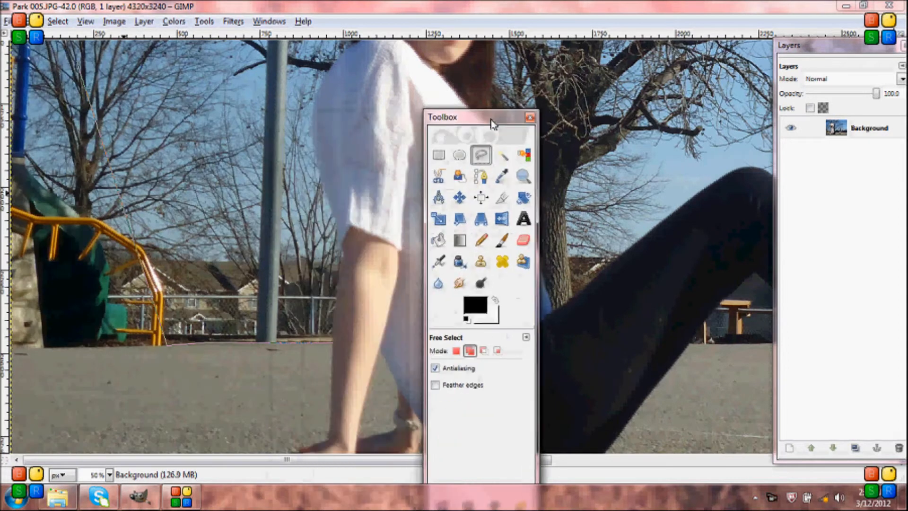
{"action": "left_click", "coordinate": [50, 347]}
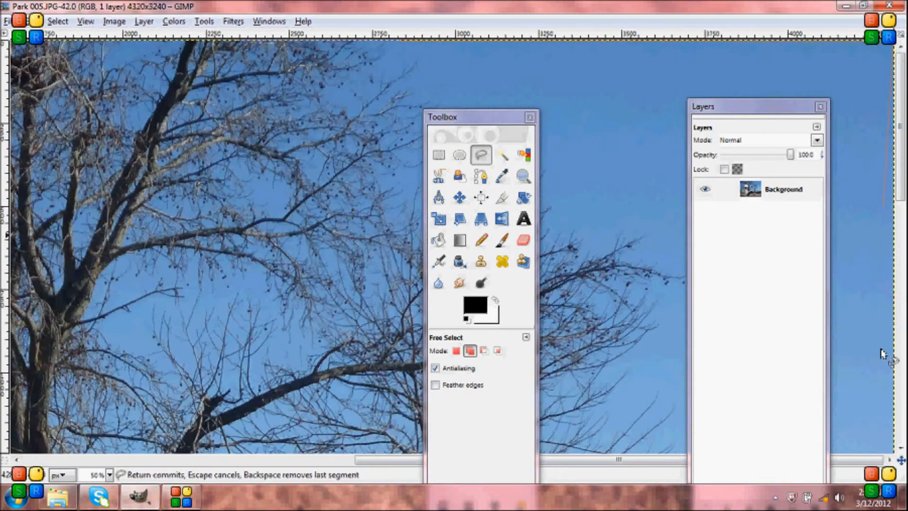
{"action": "scroll", "coordinate": [284, 284], "scroll_direction": "left", "scroll_amount": 5}
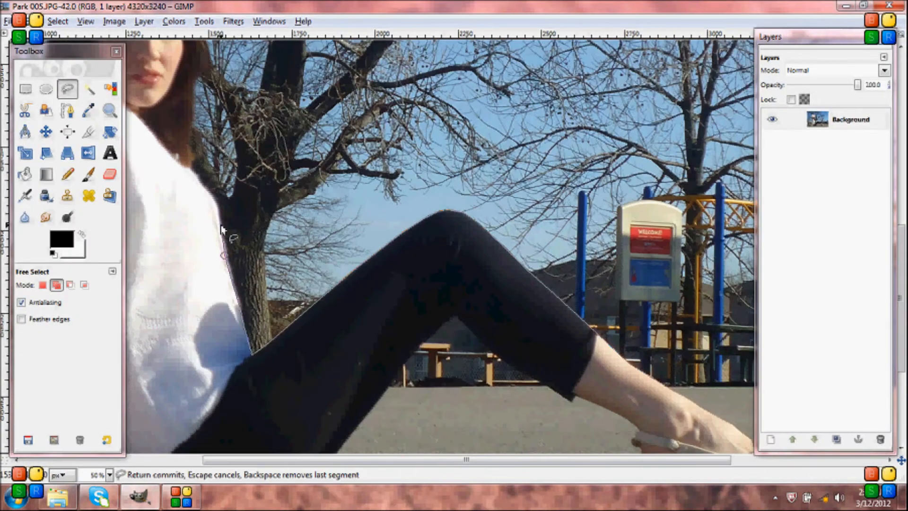
{"action": "scroll", "coordinate": [262, 242], "scroll_direction": "up", "scroll_amount": 5}
{"action": "scroll", "coordinate": [271, 202], "scroll_direction": "down", "scroll_amount": 5}
{"action": "key", "text": "Return"}
{"action": "left_click", "coordinate": [111, 111]}
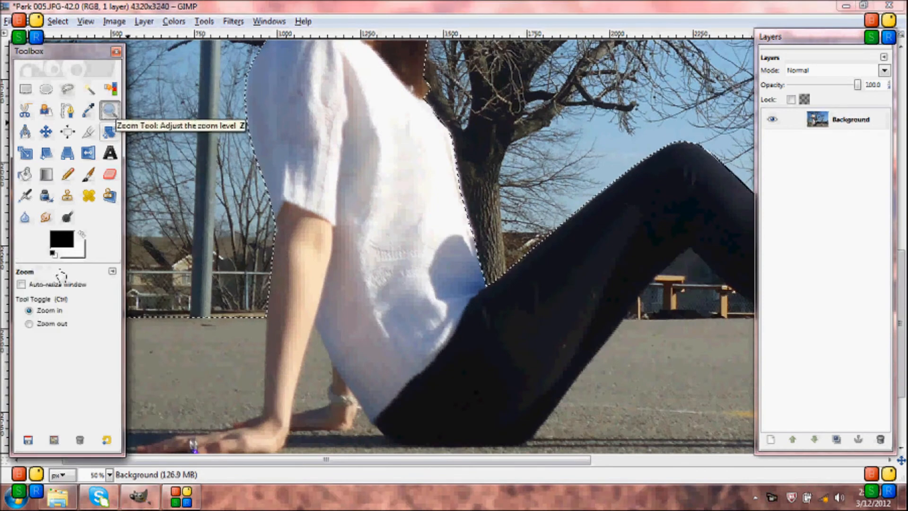
Zoom out to the whole photo and set Free Select to Add mode
{"action": "left_click", "coordinate": [41, 328]}
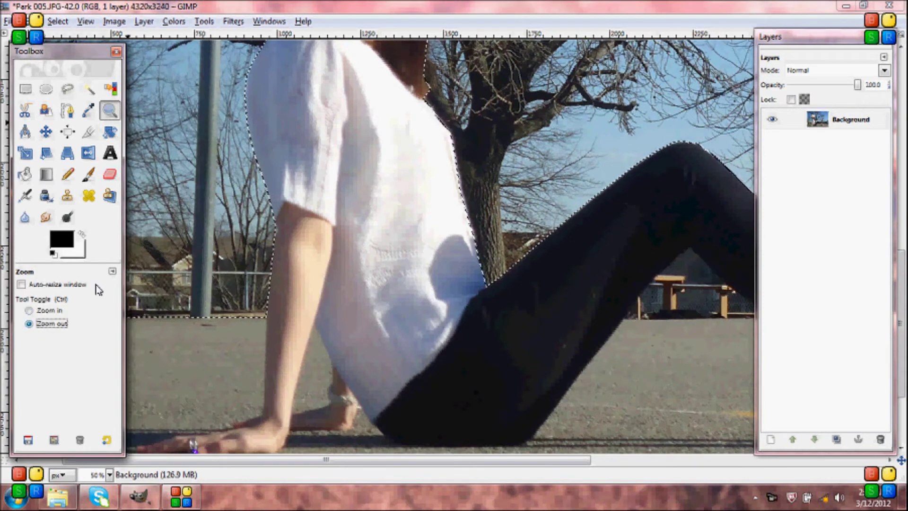
{"action": "left_click", "coordinate": [529, 278]}
{"action": "left_click", "coordinate": [656, 274]}
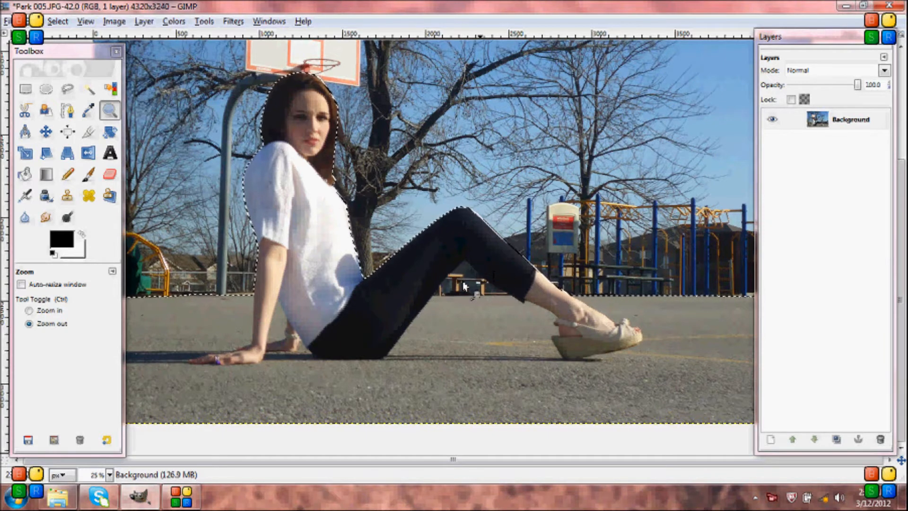
{"action": "left_click", "coordinate": [67, 88]}
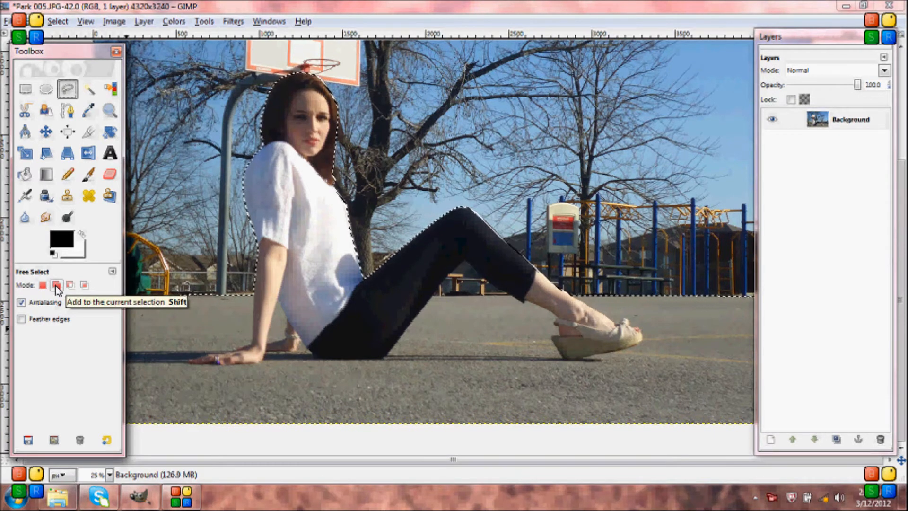
{"action": "left_click", "coordinate": [56, 287]}
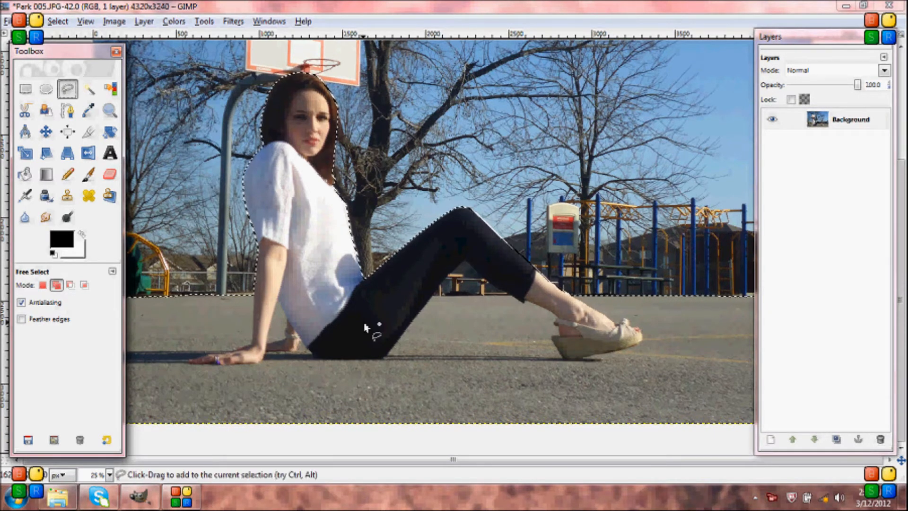
Outline the background gap between the woman's legs and add it to the selection
{"action": "left_click", "coordinate": [434, 301]}
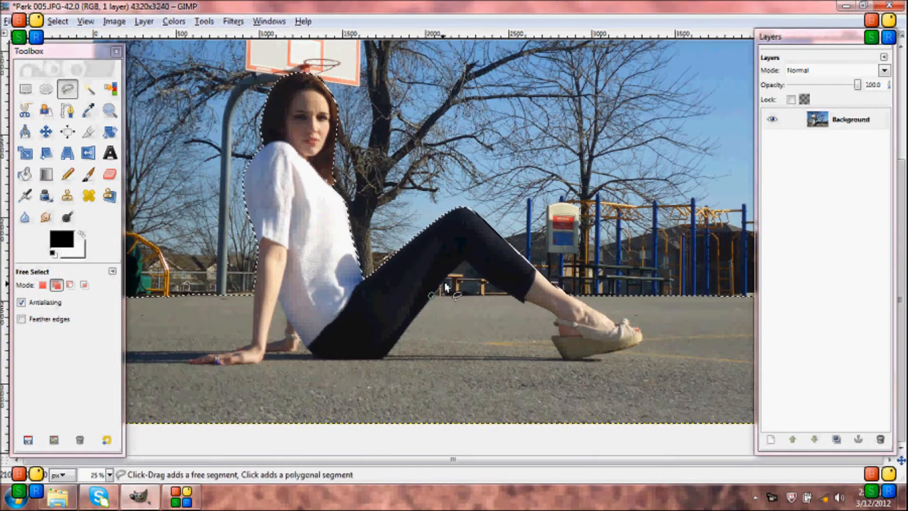
{"action": "left_click", "coordinate": [441, 279]}
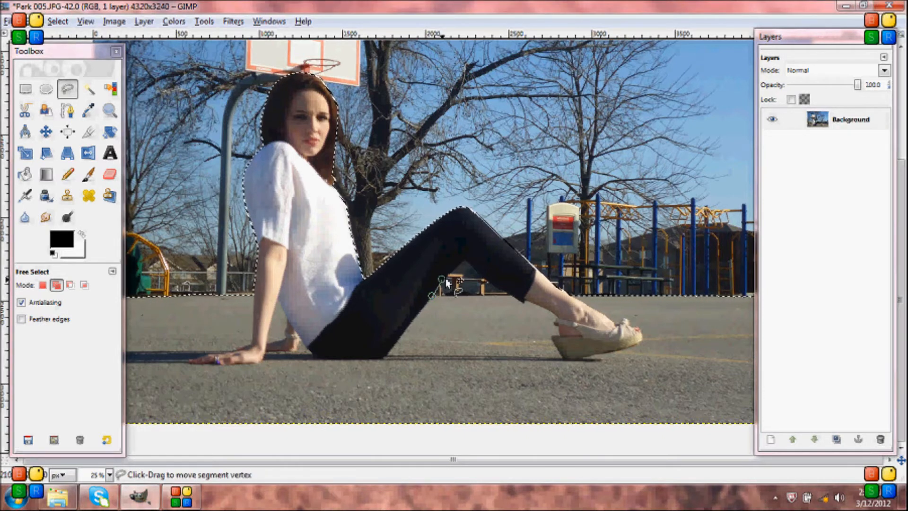
{"action": "left_click", "coordinate": [464, 258]}
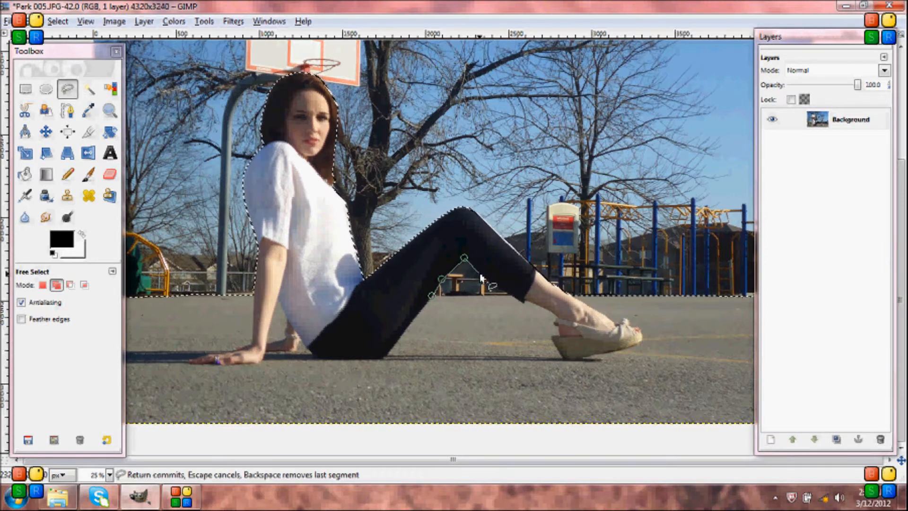
{"action": "left_click", "coordinate": [480, 275]}
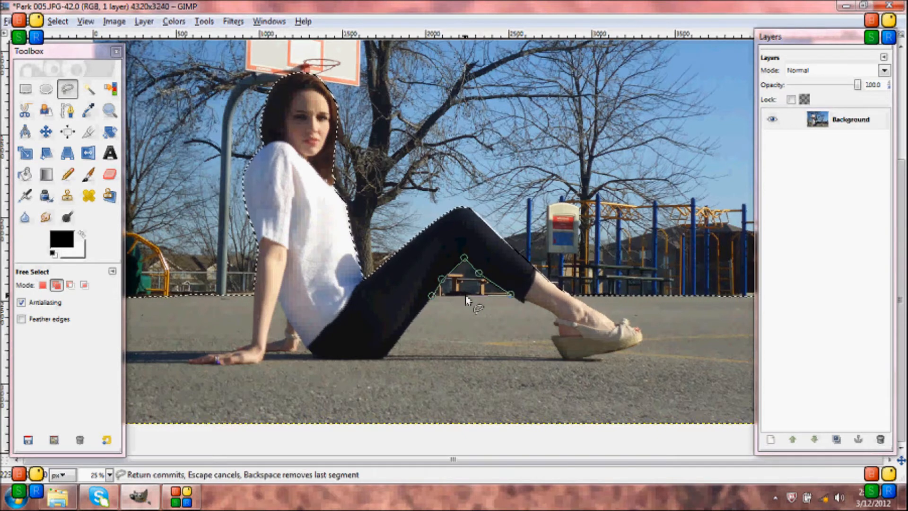
{"action": "left_click", "coordinate": [512, 299]}
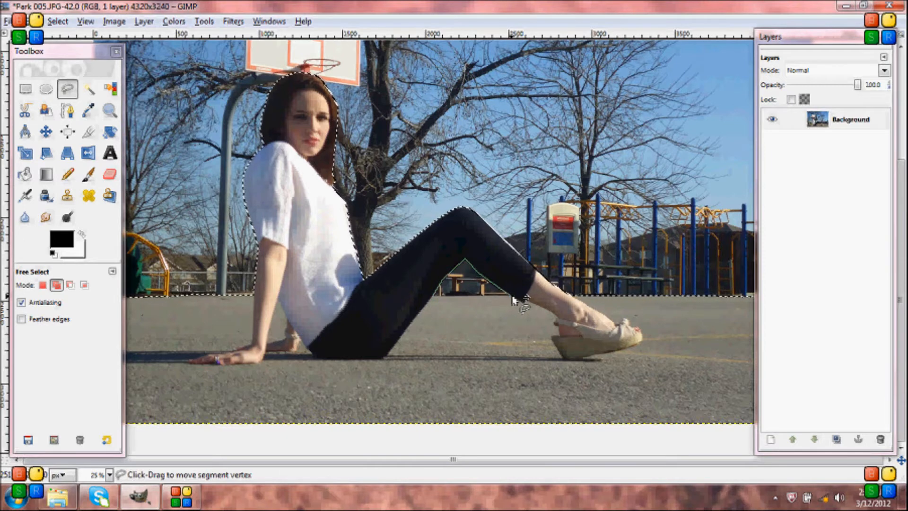
{"action": "left_click", "coordinate": [432, 301]}
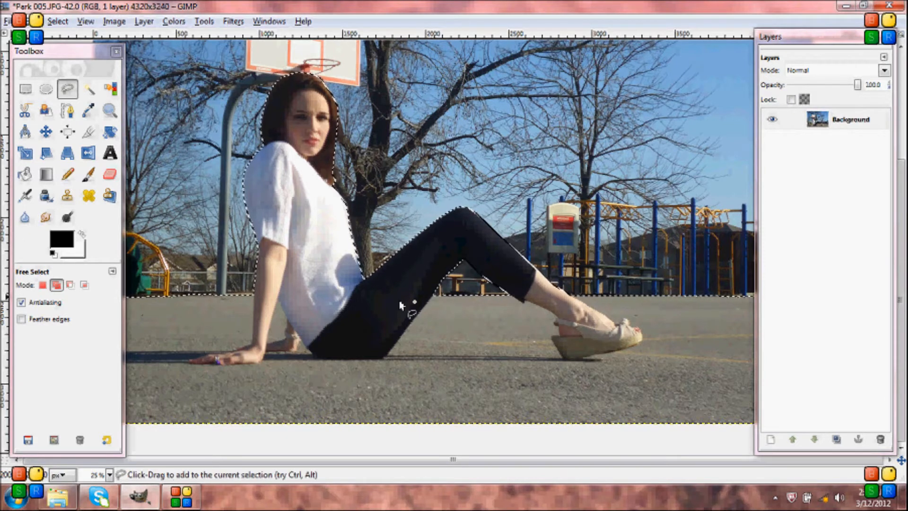
{"action": "left_click", "coordinate": [109, 110]}
Open Clouds 001.JPG from 365 Photos > Clouds as a second image
{"action": "left_click", "coordinate": [156, 178]}
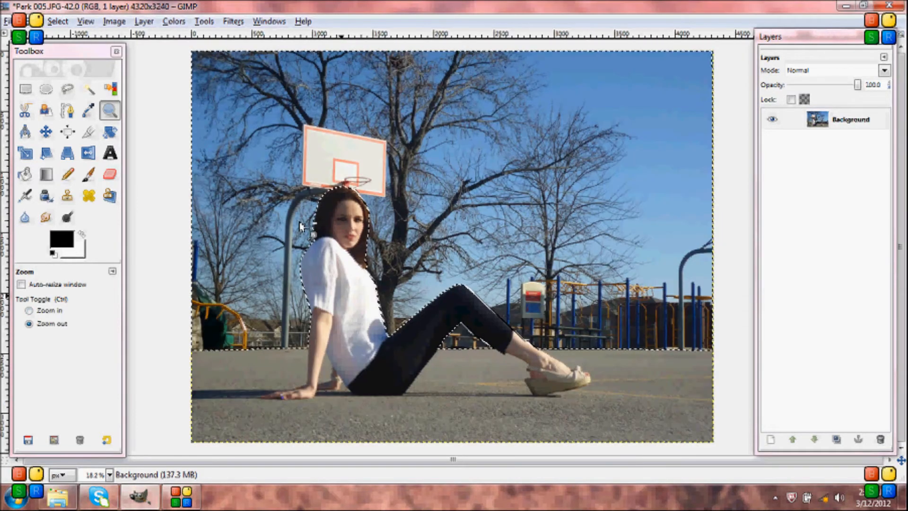
{"action": "left_click", "coordinate": [7, 21]}
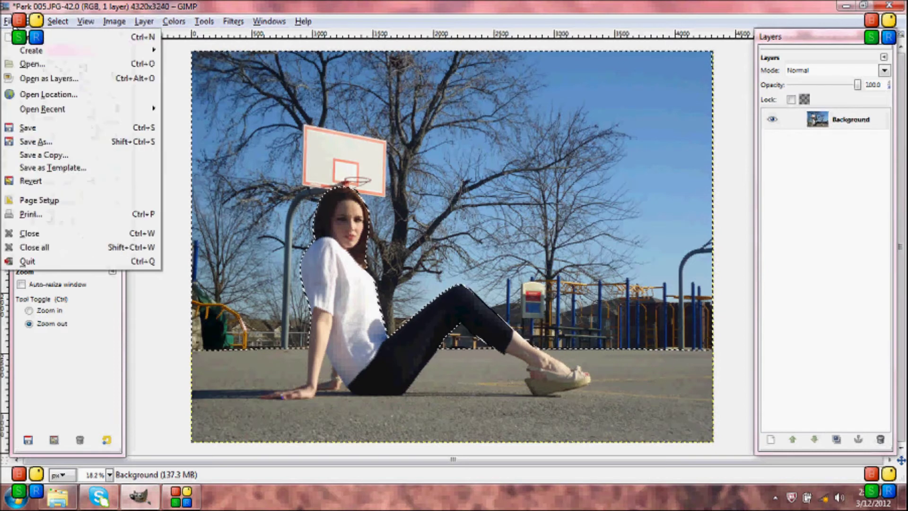
{"action": "left_click", "coordinate": [28, 65]}
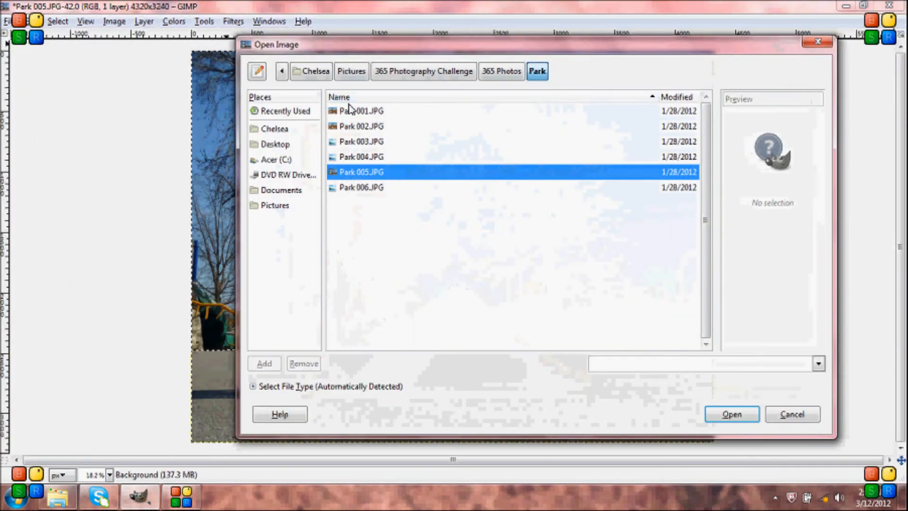
{"action": "left_click", "coordinate": [394, 73]}
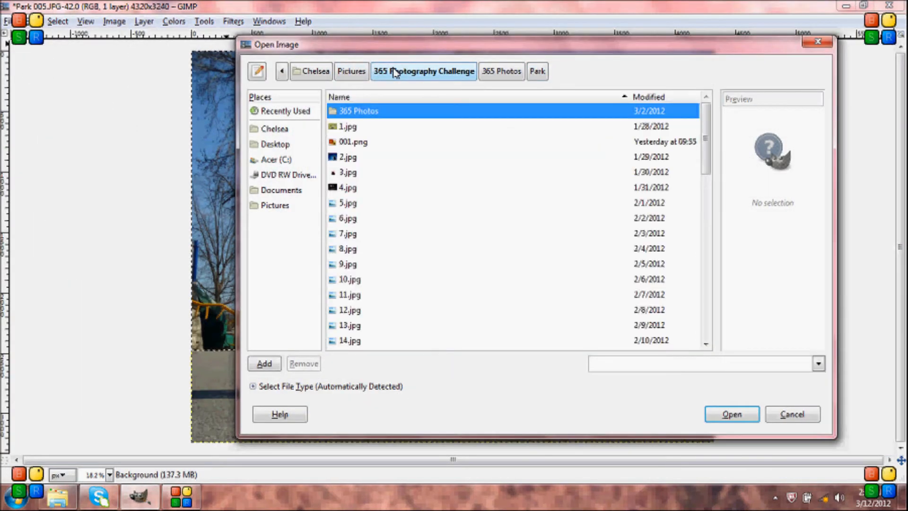
{"action": "double_click", "coordinate": [373, 115]}
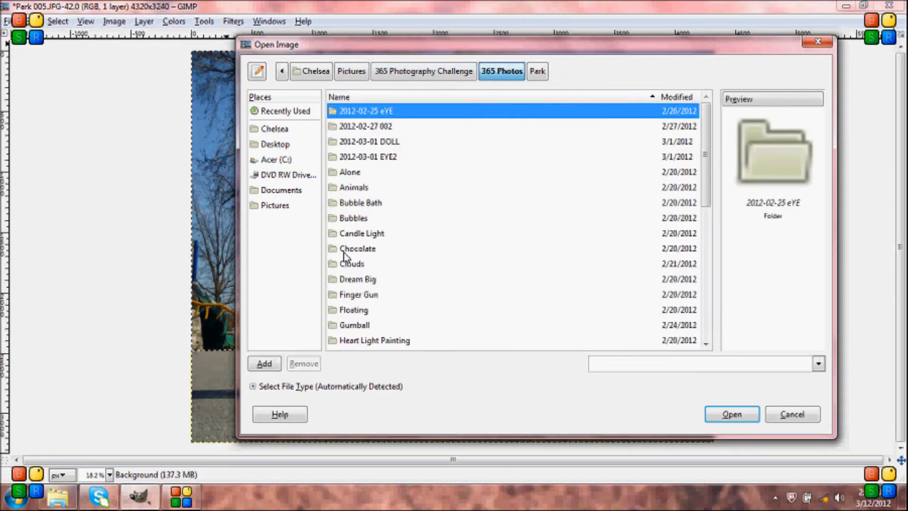
{"action": "double_click", "coordinate": [346, 264]}
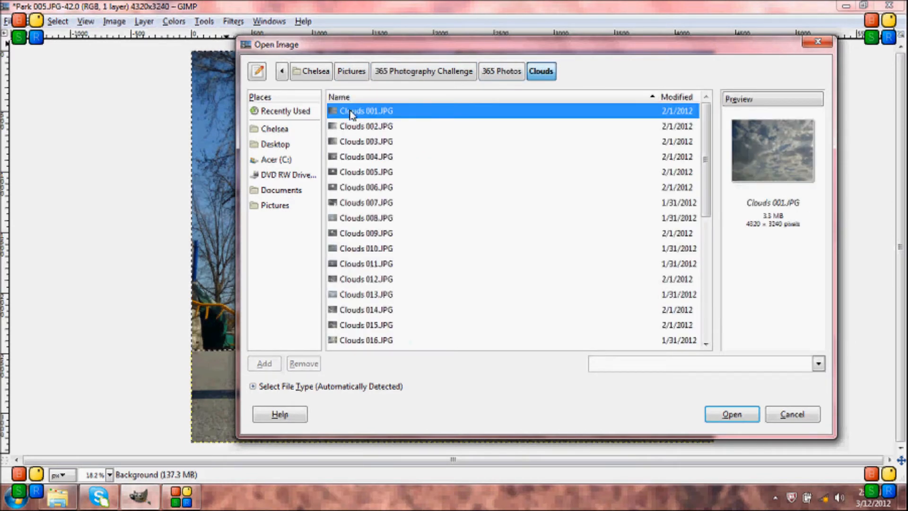
{"action": "double_click", "coordinate": [349, 116]}
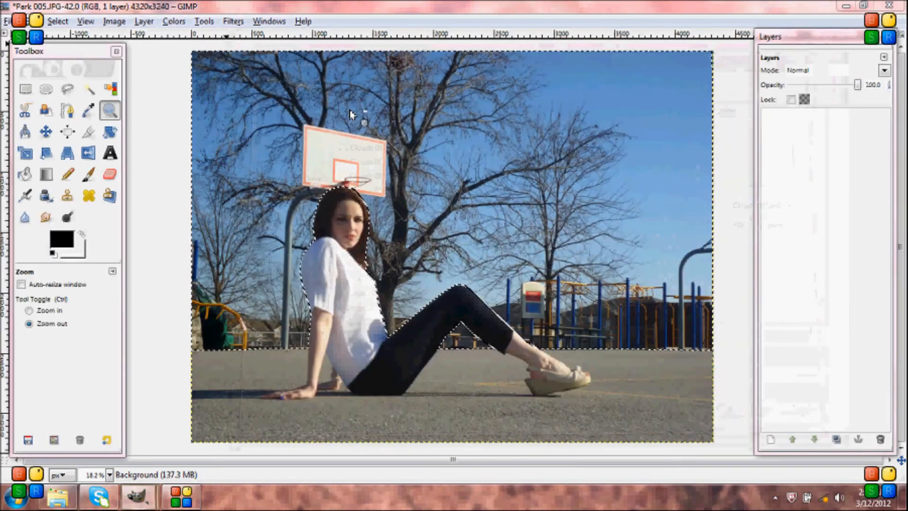
{"action": "mouse_move", "coordinate": [181, 496]}
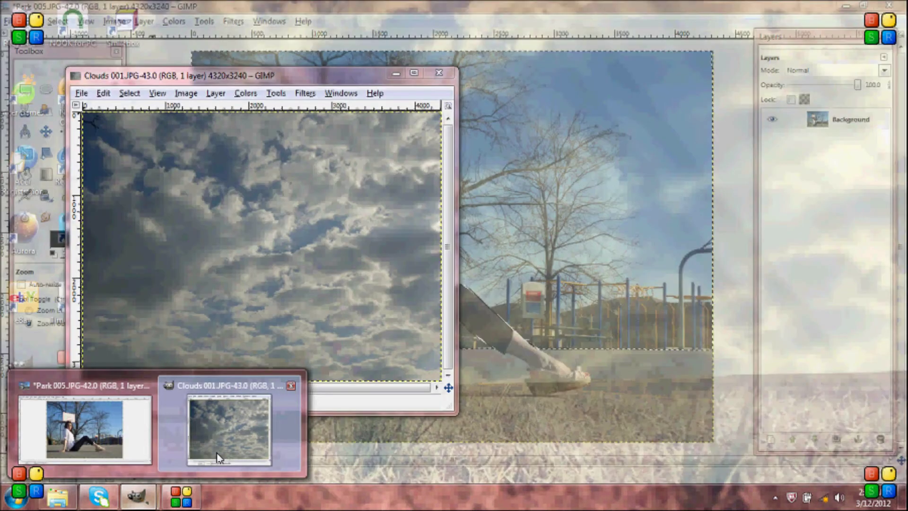
Copy the whole cloud photo to the clipboard and close it, returning to the park photo
{"action": "left_click", "coordinate": [215, 458]}
{"action": "left_click", "coordinate": [412, 73]}
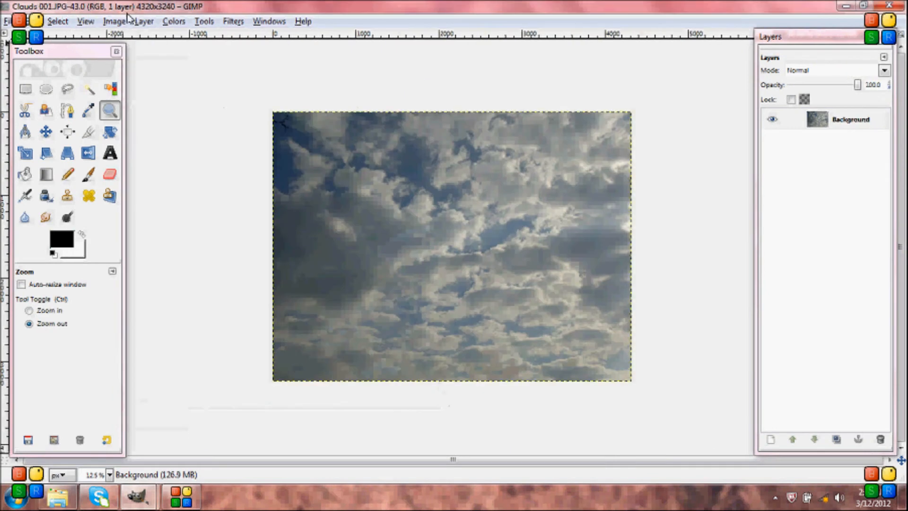
{"action": "left_click", "coordinate": [30, 21]}
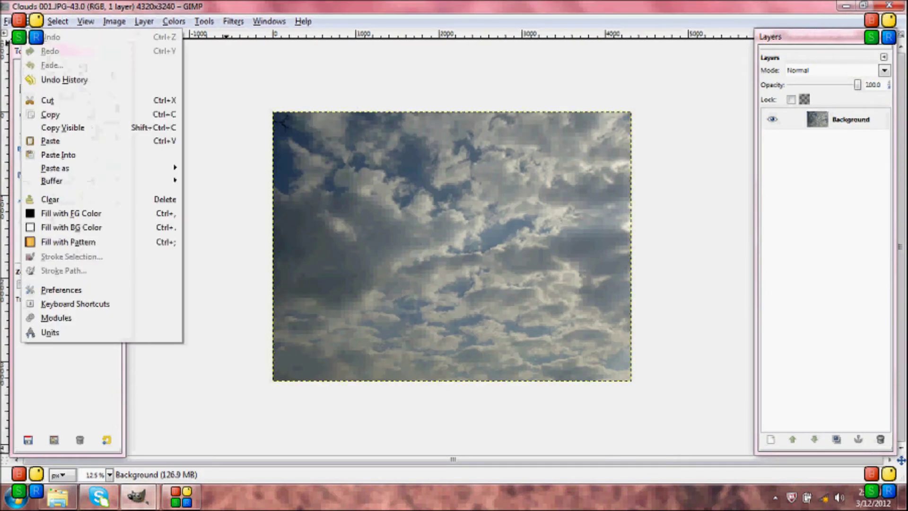
{"action": "left_click", "coordinate": [63, 117]}
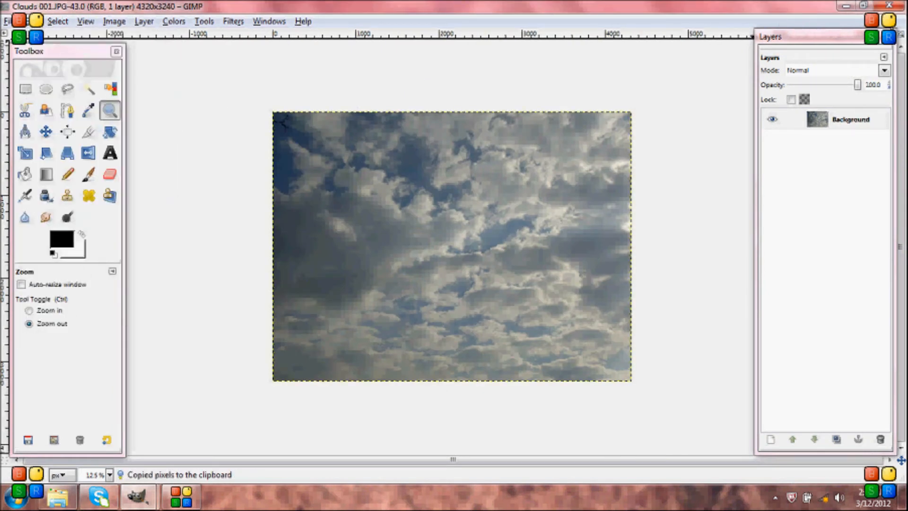
{"action": "left_click", "coordinate": [890, 7]}
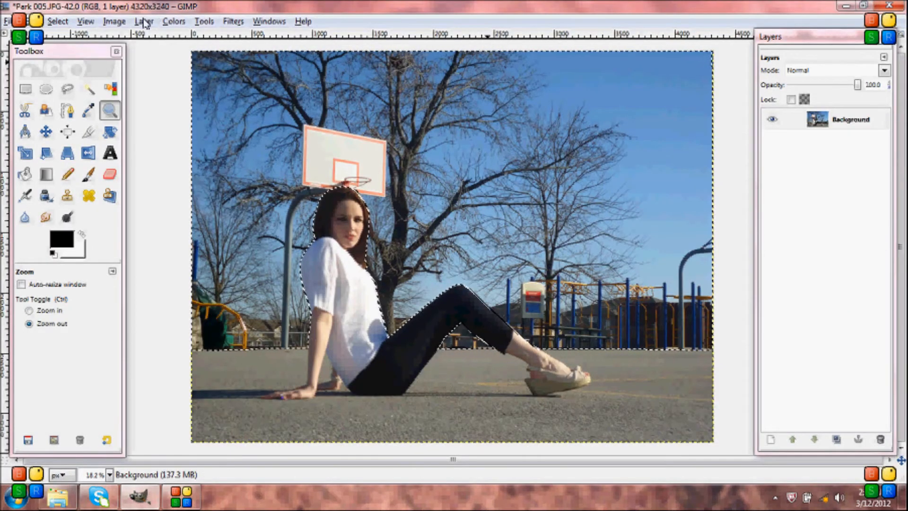
Paste the clouds into the background selection and anchor the layer into the image
{"action": "left_click", "coordinate": [29, 22]}
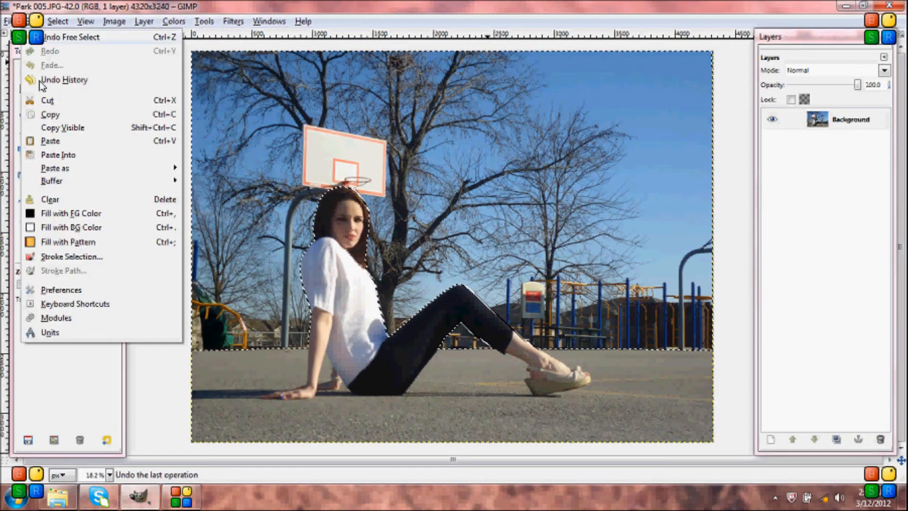
{"action": "left_click", "coordinate": [49, 159]}
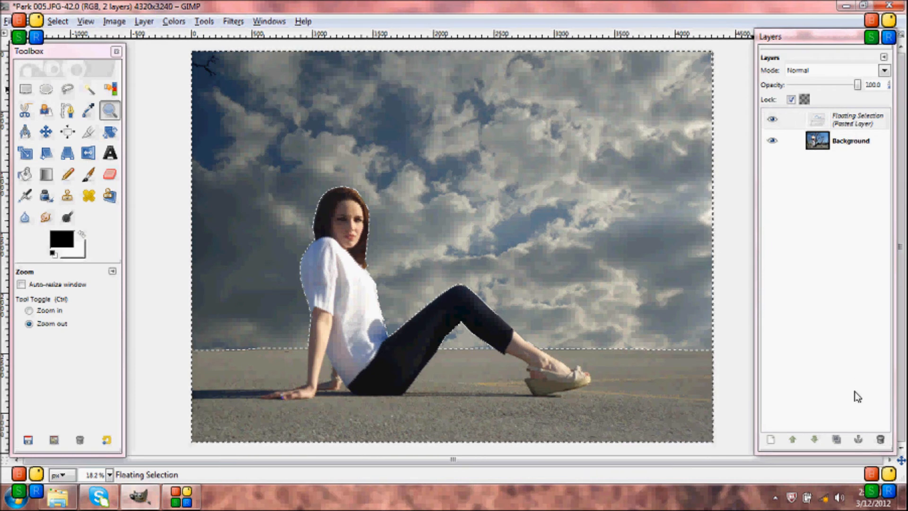
{"action": "left_click", "coordinate": [859, 442]}
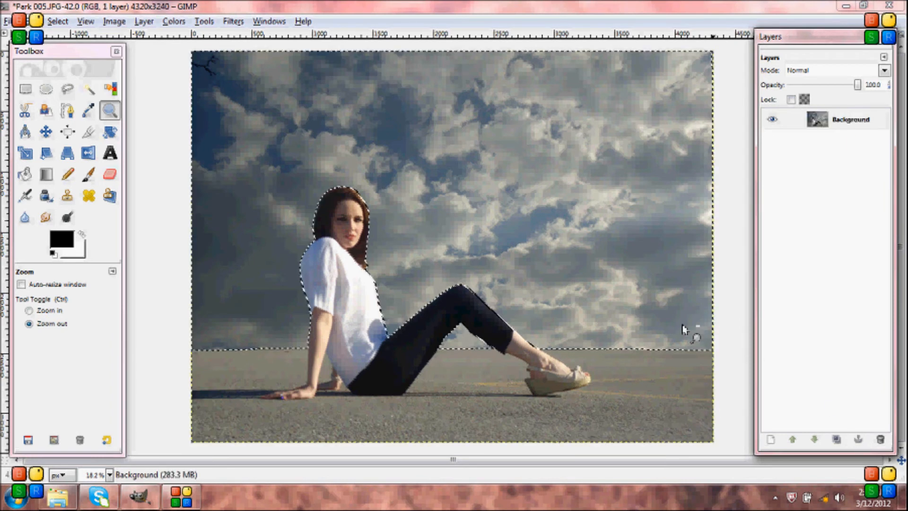
Clear the selection with Select > None, leaving the woman against the cloudy sky
{"action": "left_click", "coordinate": [57, 21]}
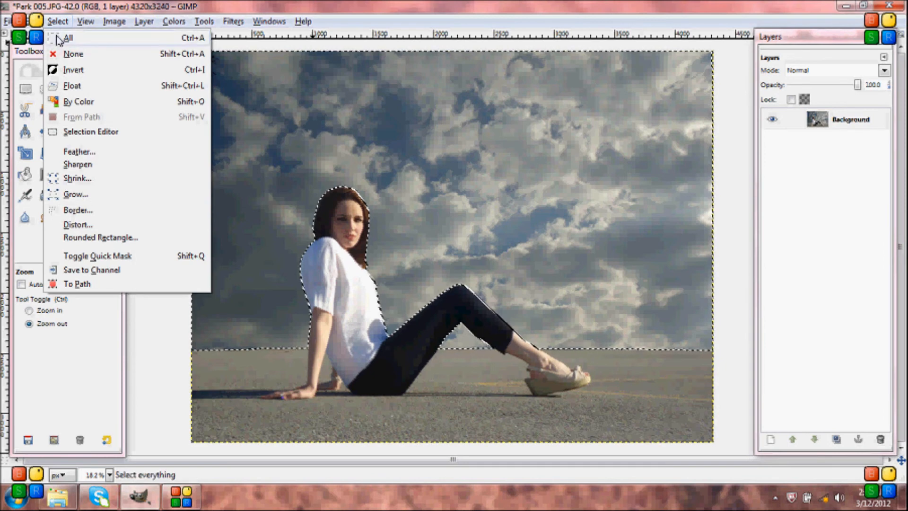
{"action": "left_click", "coordinate": [71, 54]}
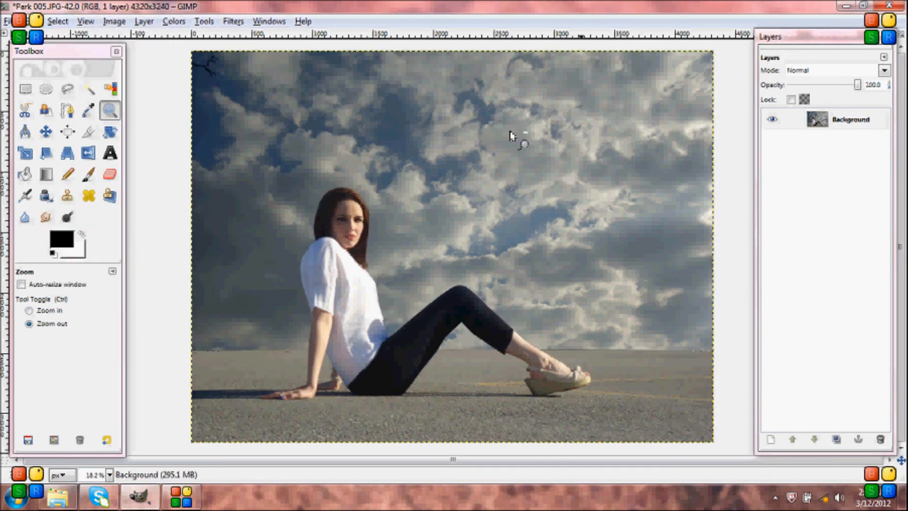